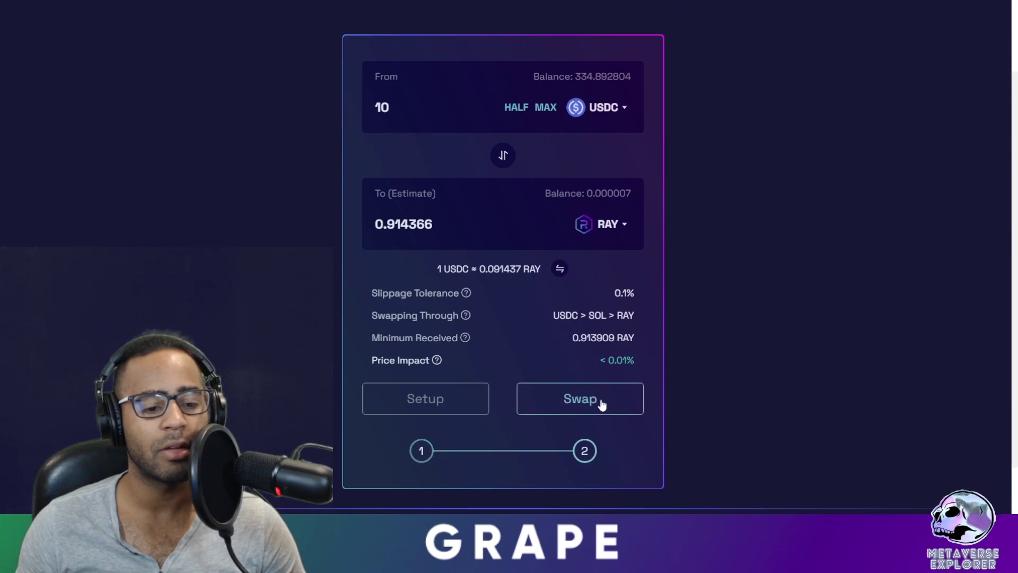
# - Submit the 10 USDC → RAY swap and approve it in the wallet, leaving 0.915705 RAY
pyautogui.click(602, 403)
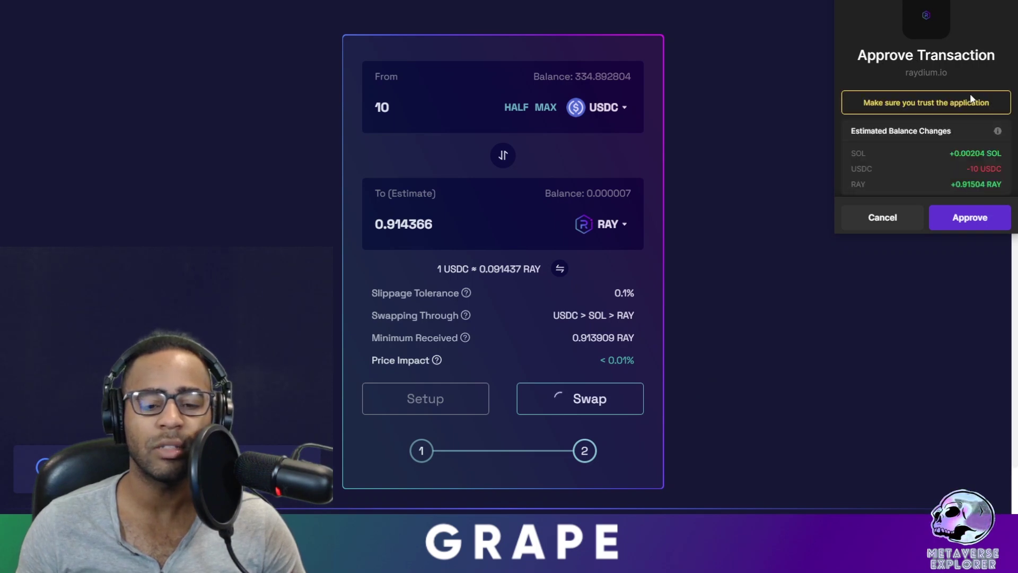
pyautogui.scroll(-2, 972, 90)
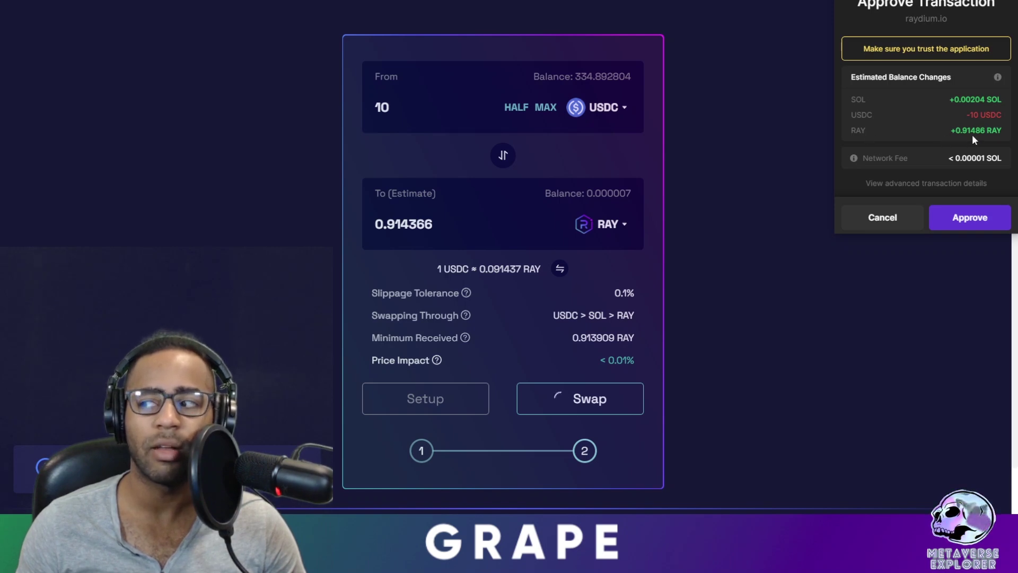
pyautogui.click(972, 219)
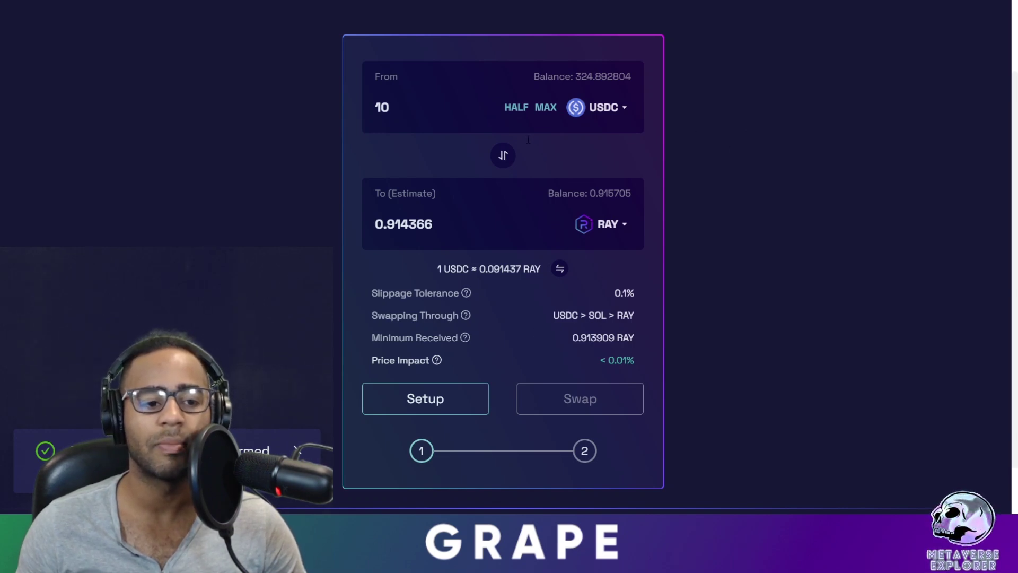
pyautogui.scroll(2, 756, 212)
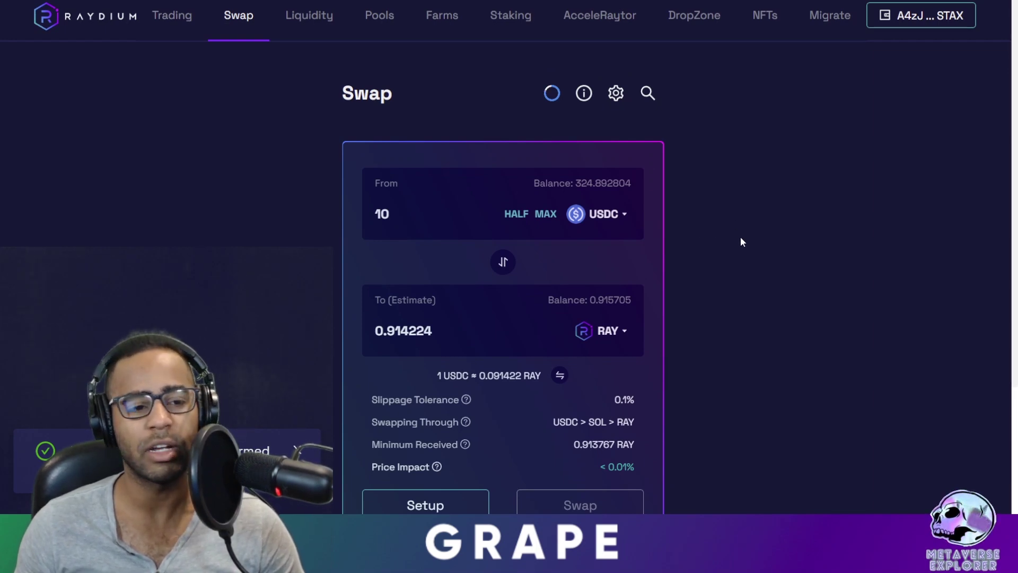
# - Reverse the swap direction to RAY → USDC and set the amount to the full RAY balance
pyautogui.click(615, 231)
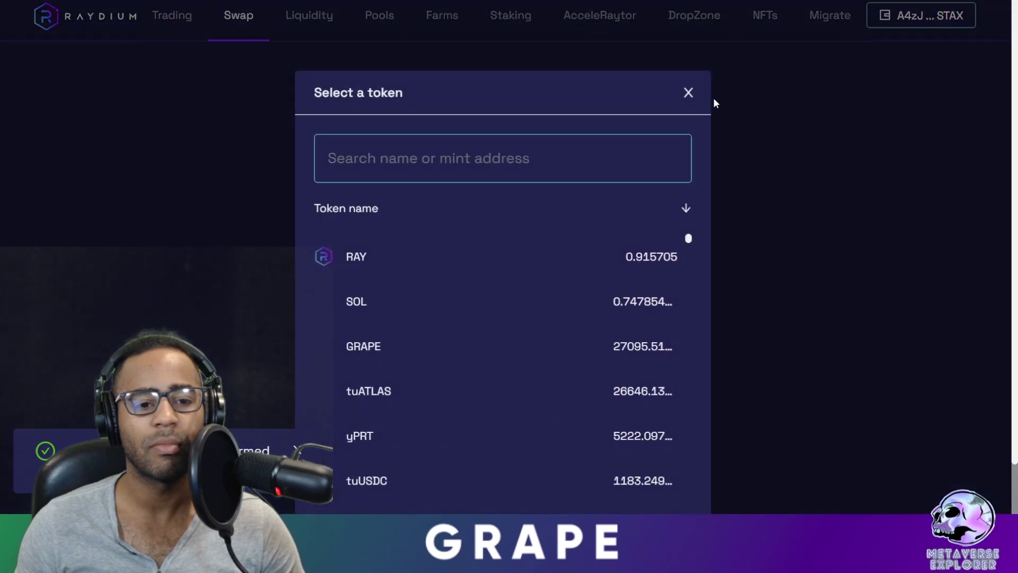
pyautogui.click(774, 137)
pyautogui.click(502, 263)
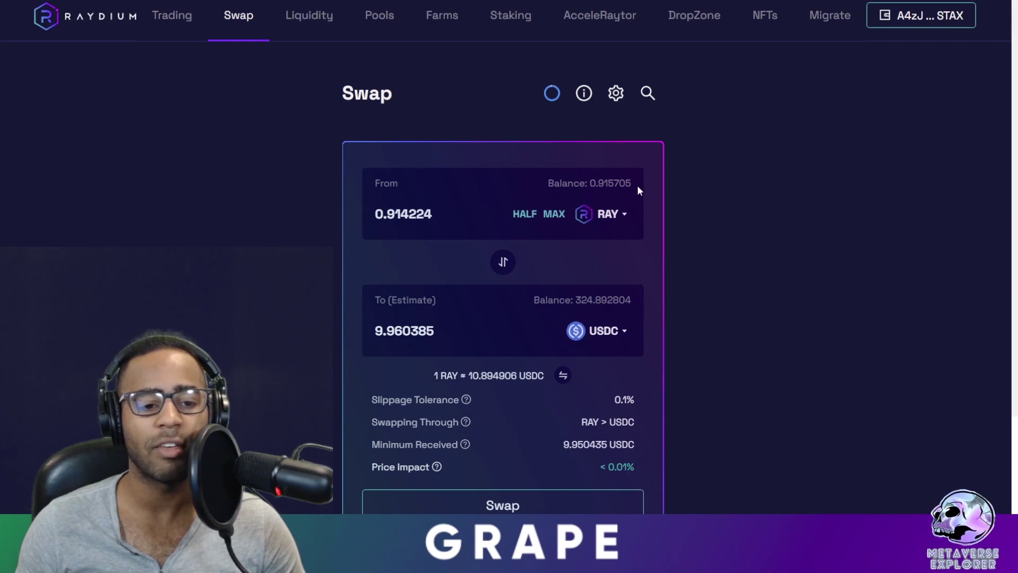
pyautogui.click(559, 221)
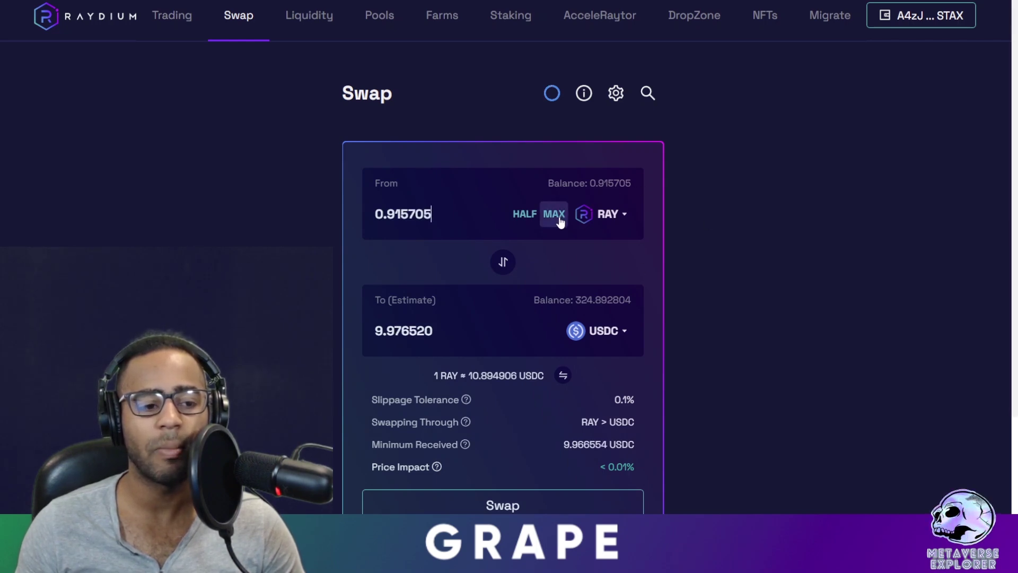
pyautogui.scroll(-2, 736, 287)
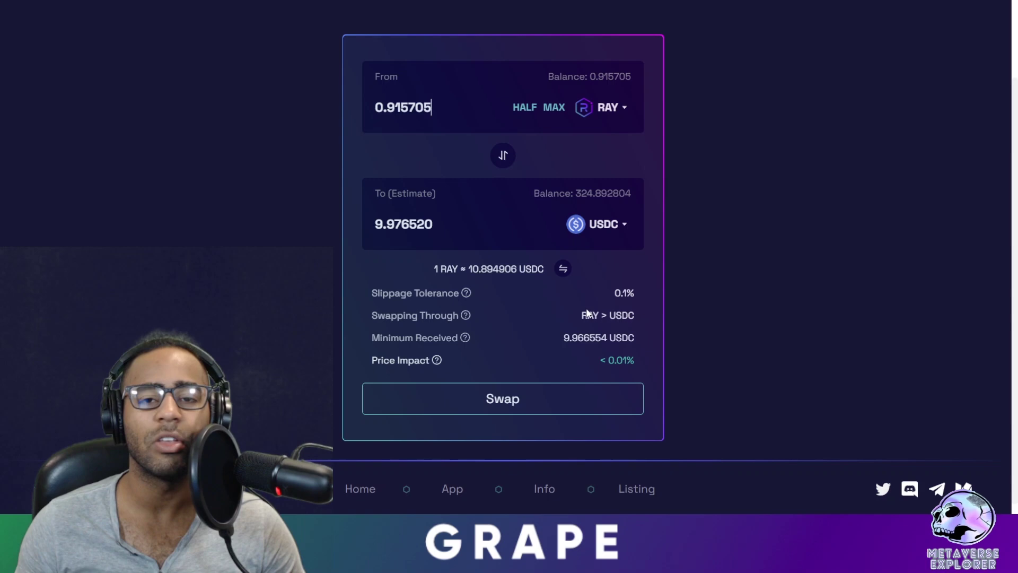
# - Submit the RAY → USDC swap and approve it in the wallet, bringing USDC to 334.869688
pyautogui.click(502, 405)
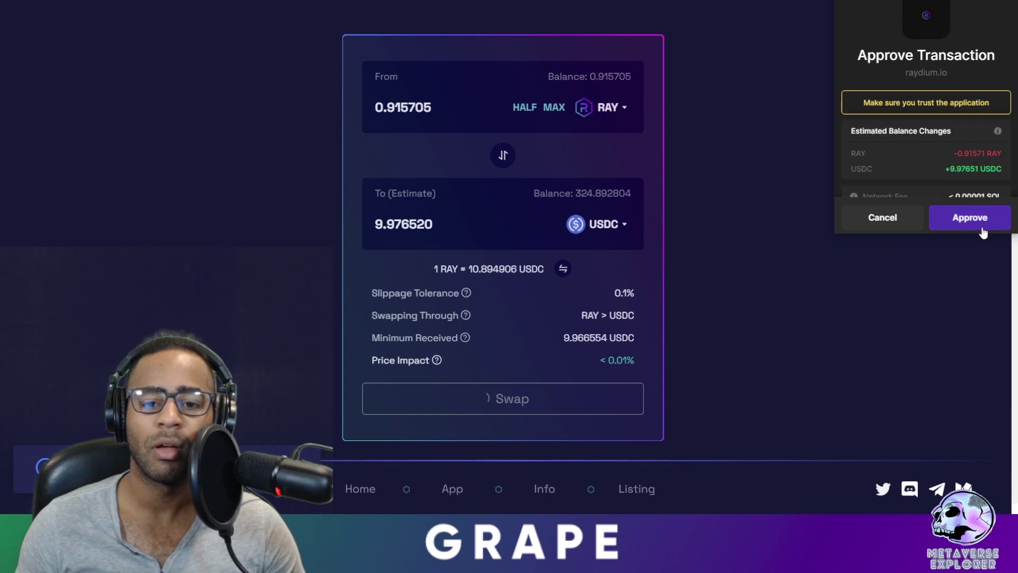
pyautogui.click(961, 218)
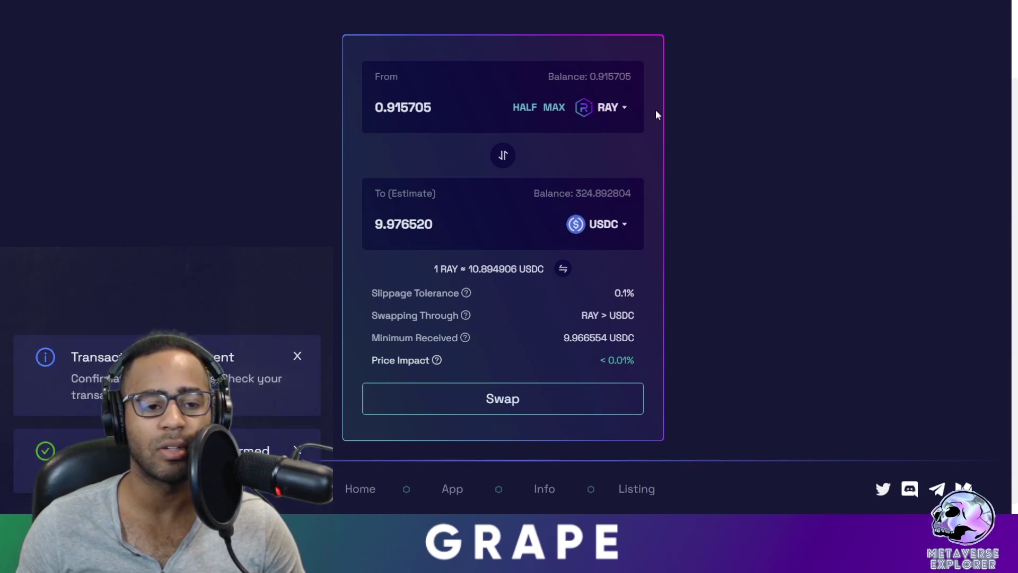
pyautogui.scroll(2, 651, 107)
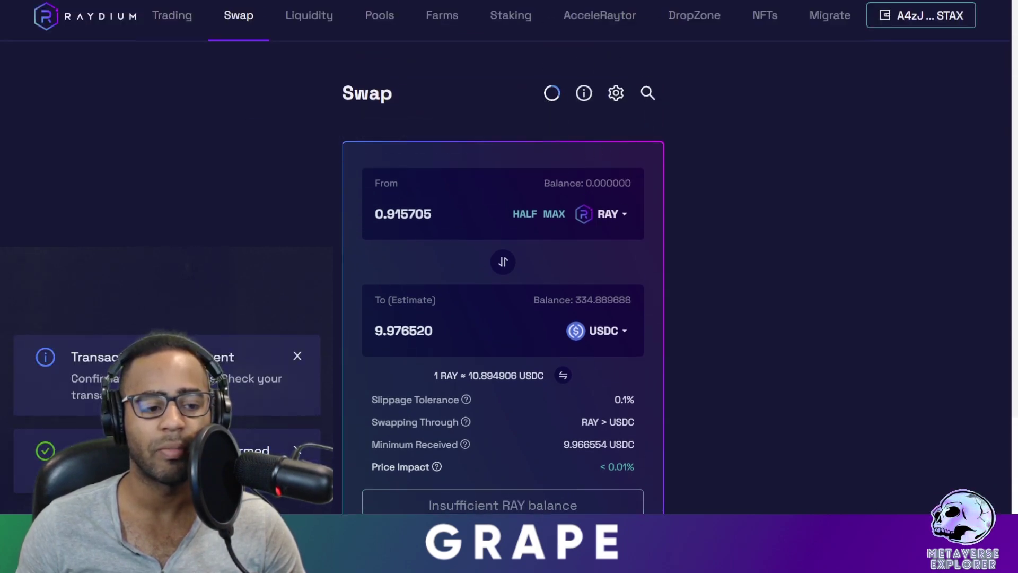
pyautogui.scroll(-2, 780, 153)
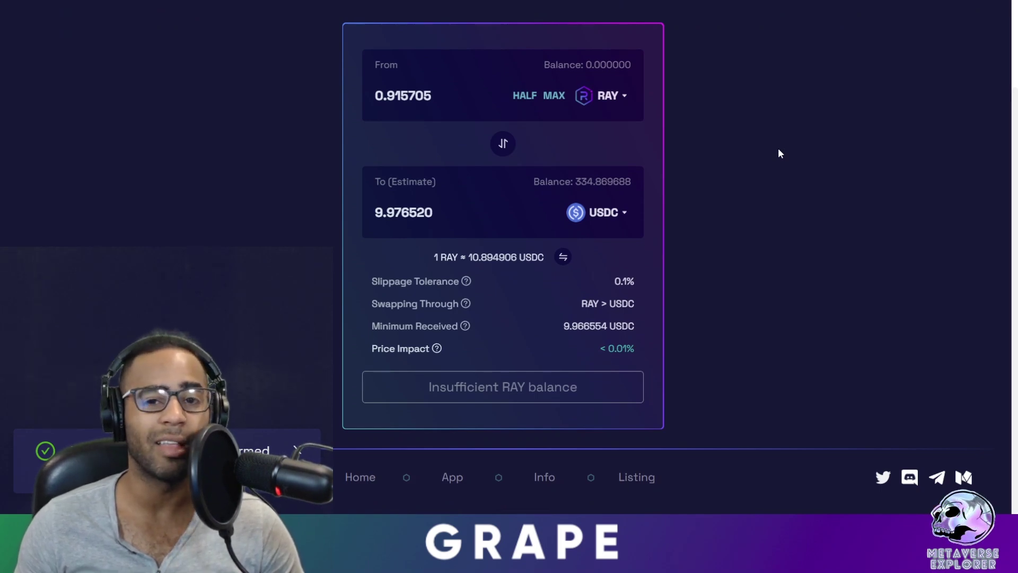
pyautogui.scroll(2, 758, 217)
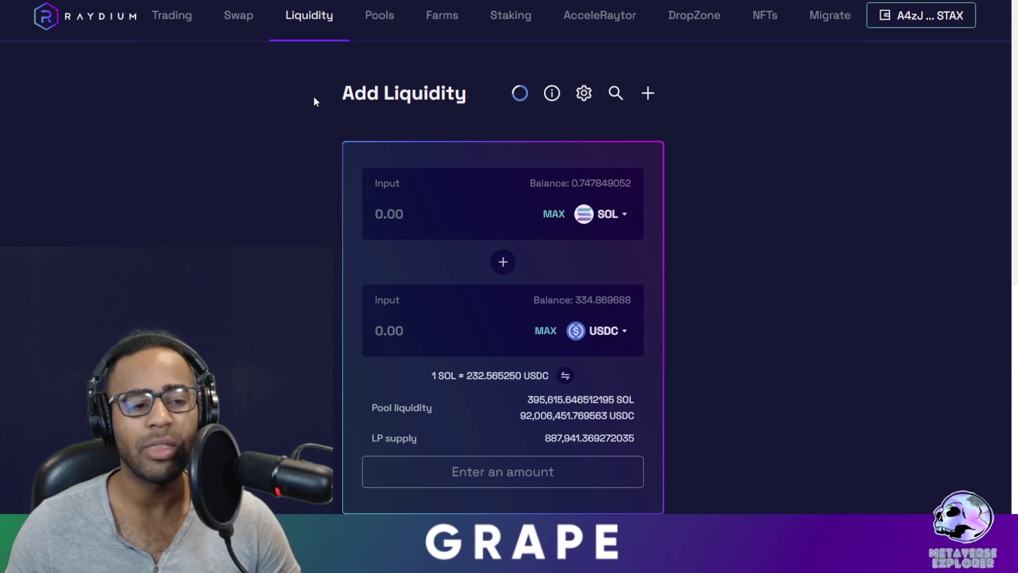
# - Scroll the Add Liquidity page to check the SOL–USDC pair and its refreshed quote
pyautogui.scroll(-2, 625, 186)
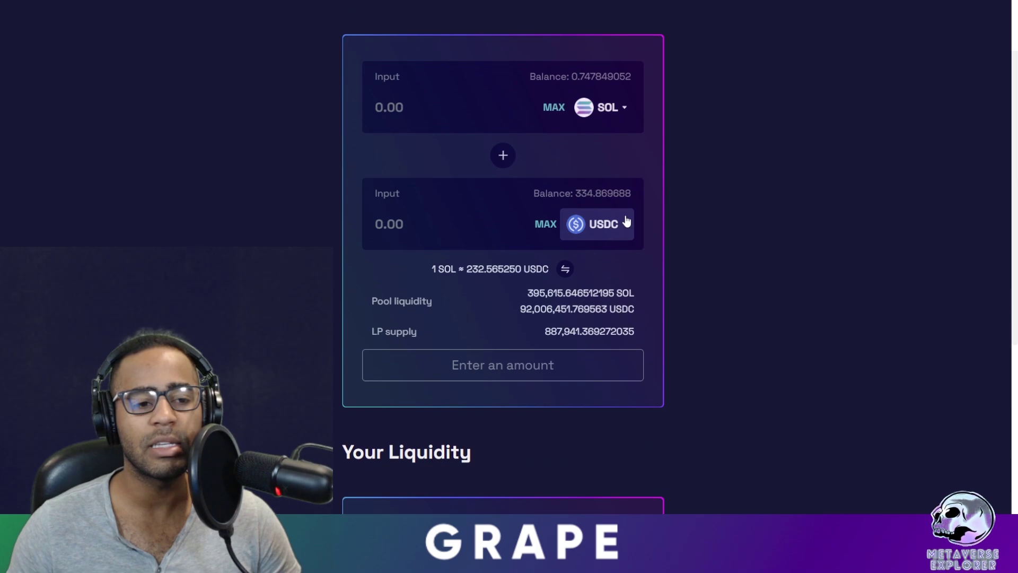
pyautogui.scroll(2, 711, 155)
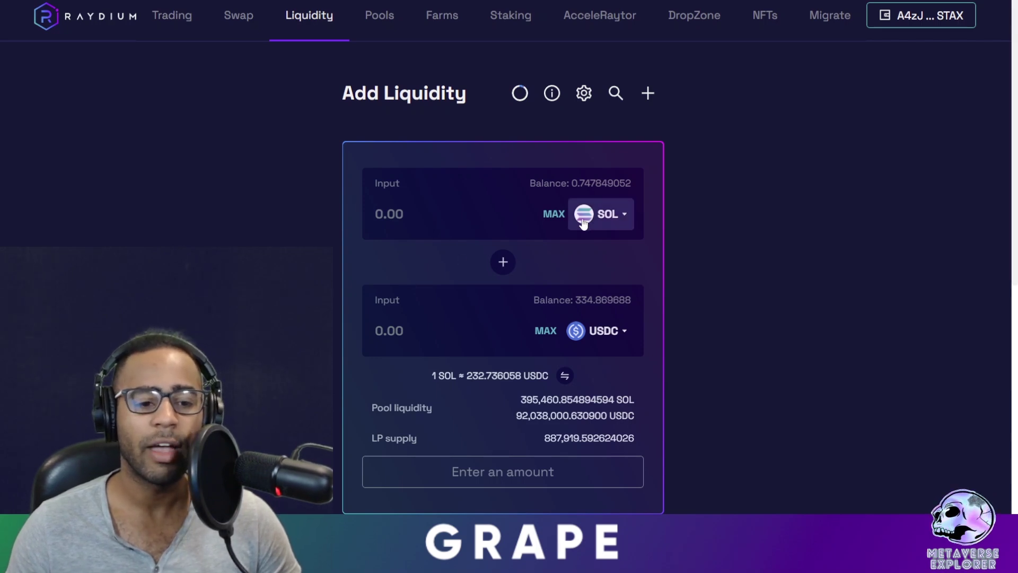
# - Supply 0.1 SOL with about 23.3 USDC to the SOL–USDC pool and approve it in the wallet
pyautogui.click(419, 216)
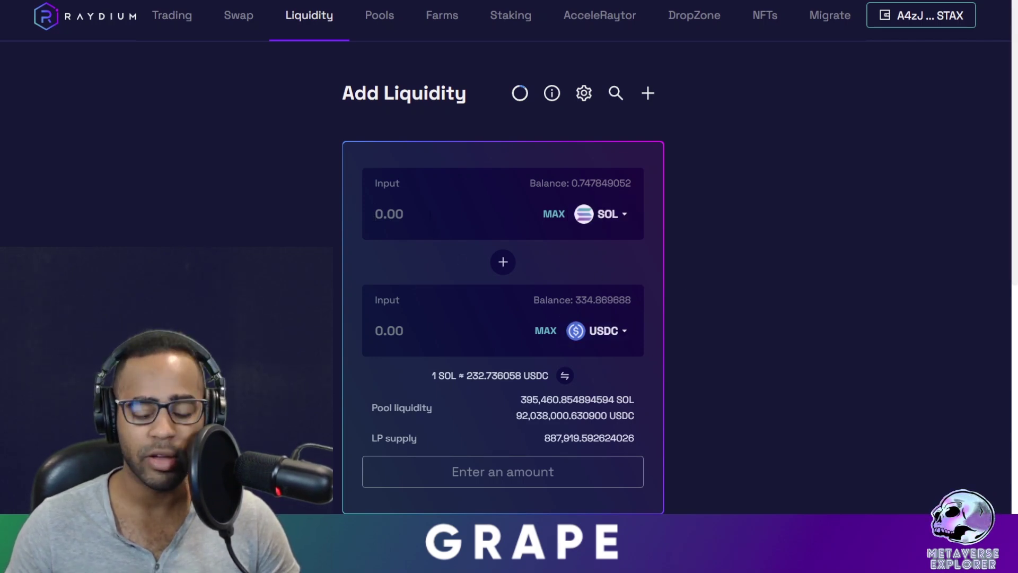
pyautogui.write('0.1')
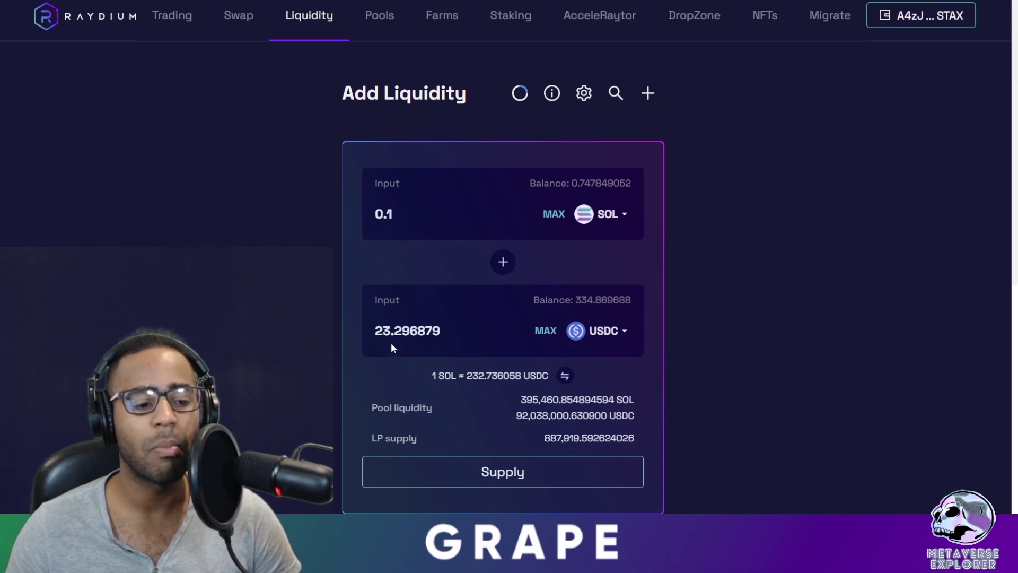
pyautogui.scroll(-1, 748, 360)
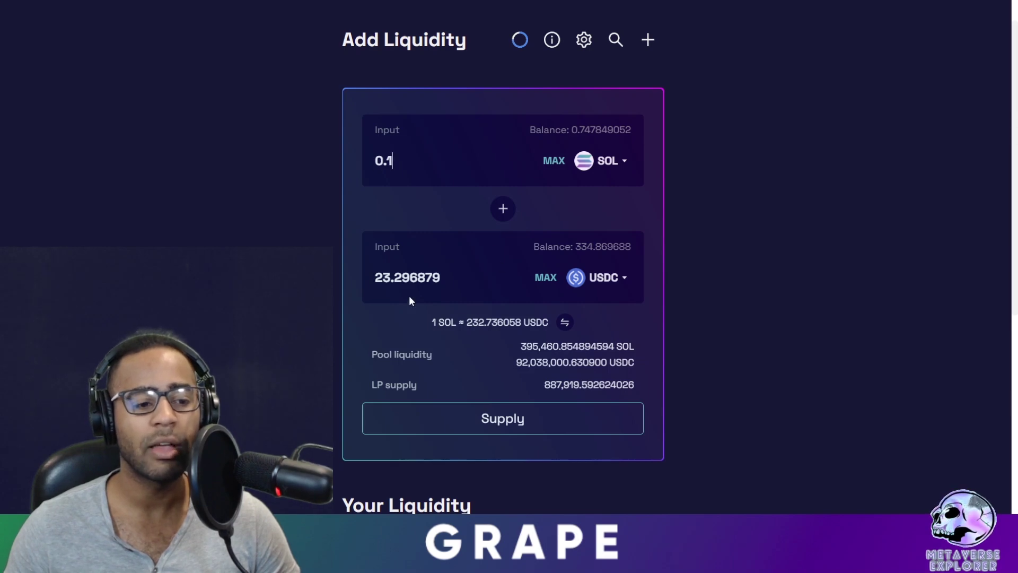
pyautogui.click(504, 420)
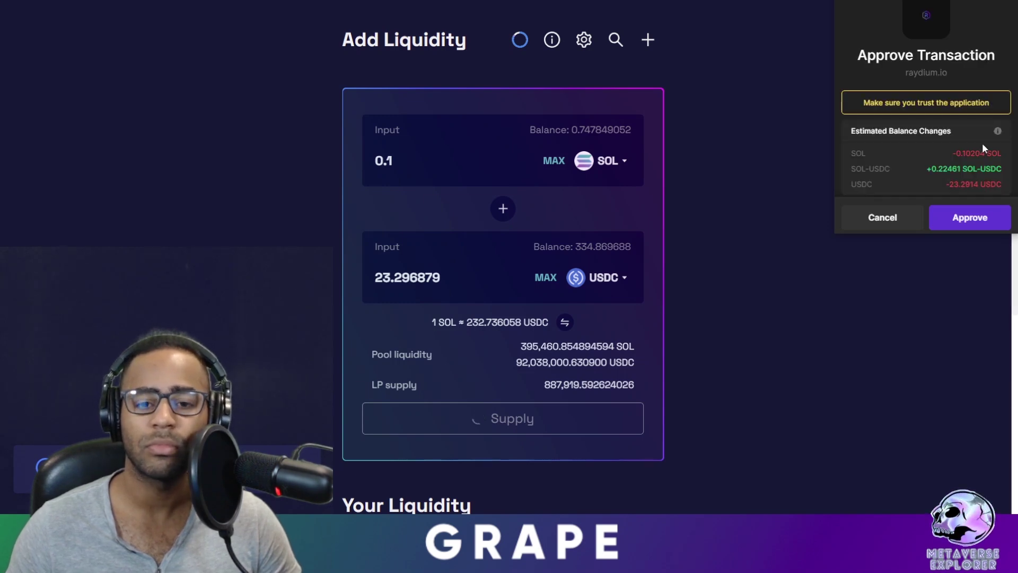
pyautogui.scroll(-1, 975, 143)
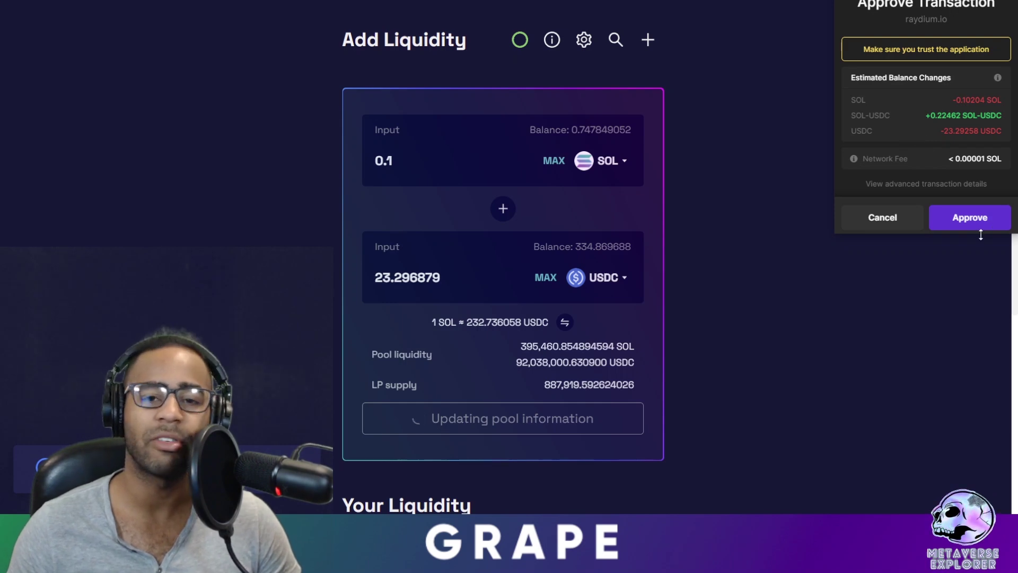
pyautogui.click(959, 220)
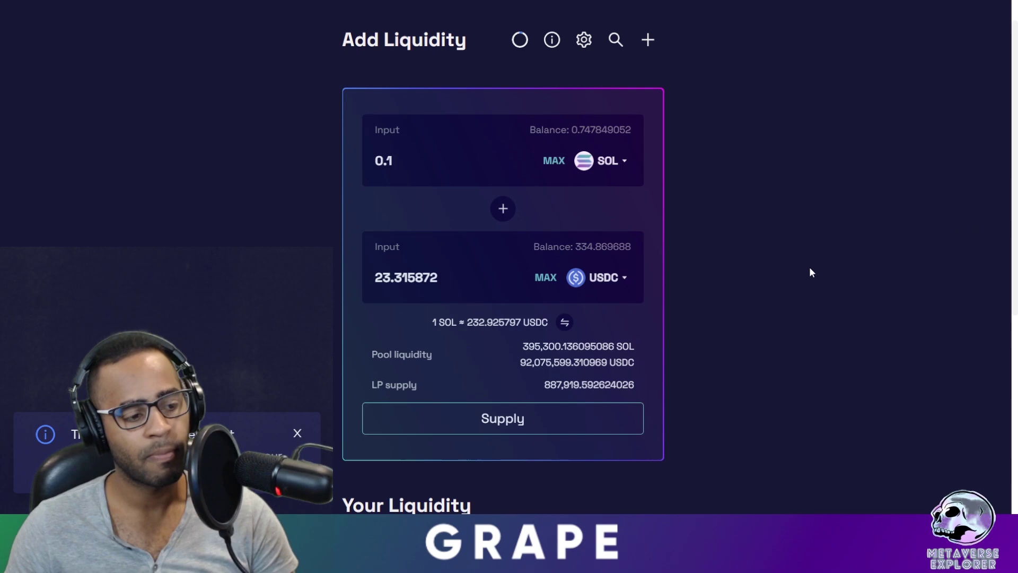
# - Scroll down to Your Liquidity and expand the SOL–USDC position
pyautogui.scroll(-6, 813, 270)
pyautogui.scroll(5, 764, 286)
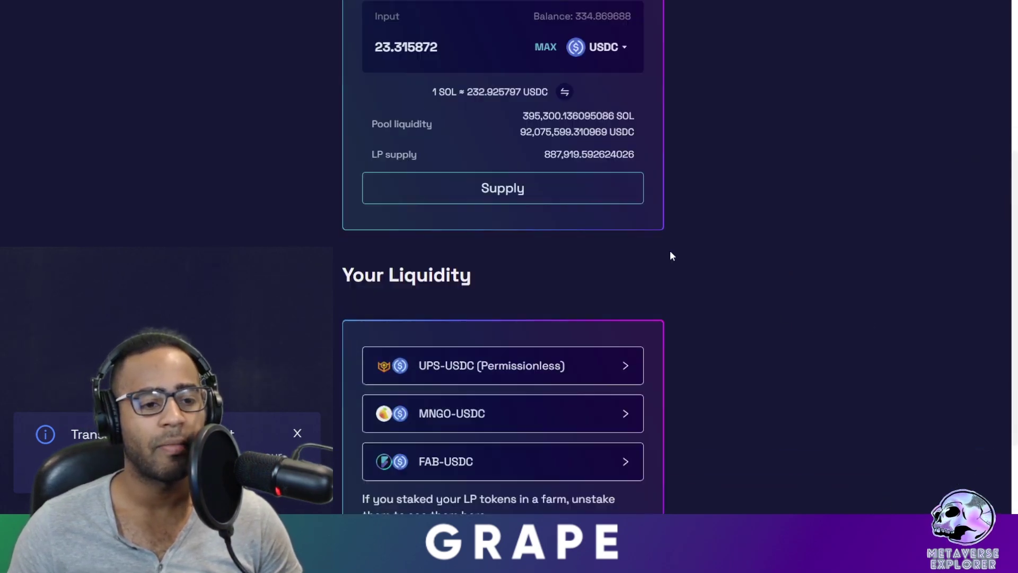
pyautogui.scroll(-1, 732, 272)
pyautogui.scroll(-5, 736, 279)
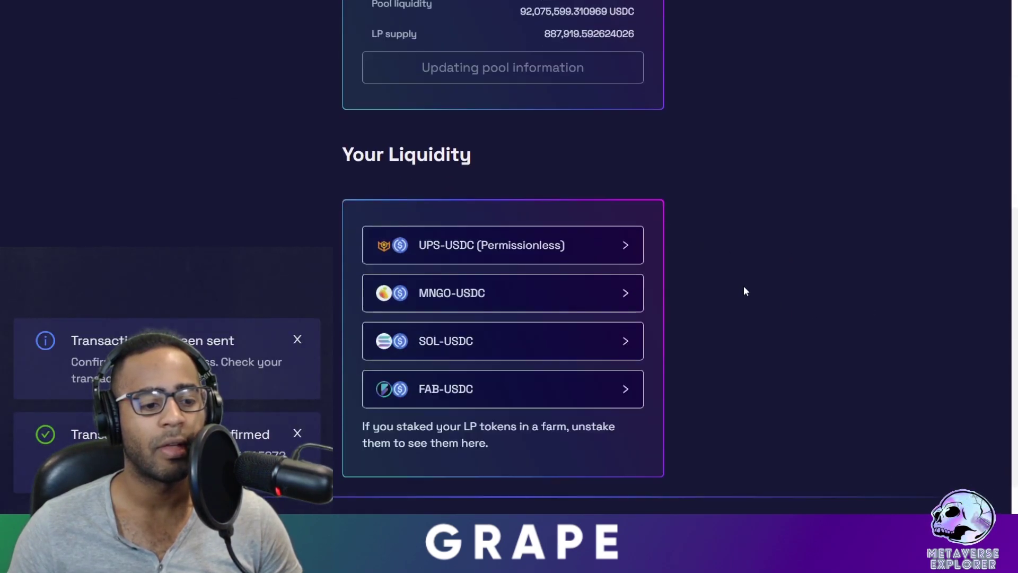
pyautogui.moveTo(342, 154); pyautogui.dragTo(470, 151)
pyautogui.click(524, 150)
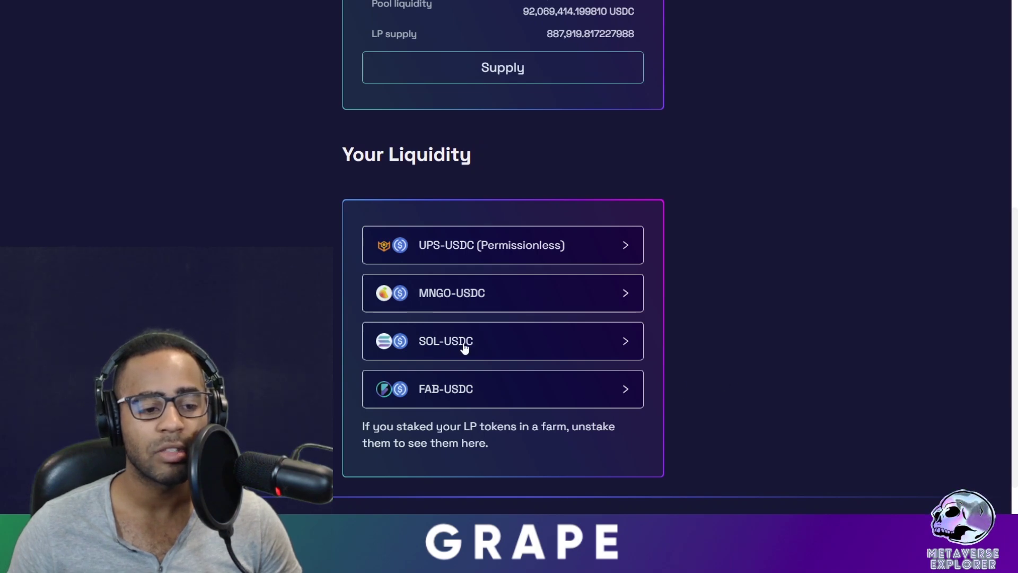
pyautogui.click(495, 345)
# - Point out the SOL–USDC pooled and pool-token amounts, then expand the RAY–USDC position
pyautogui.scroll(-2, 496, 339)
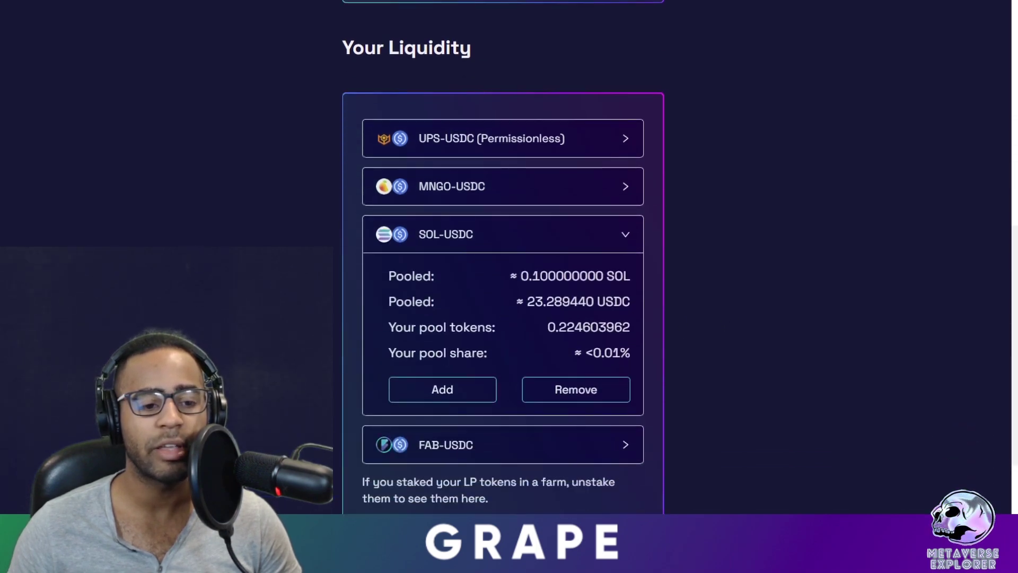
pyautogui.moveTo(520, 276); pyautogui.dragTo(570, 301)
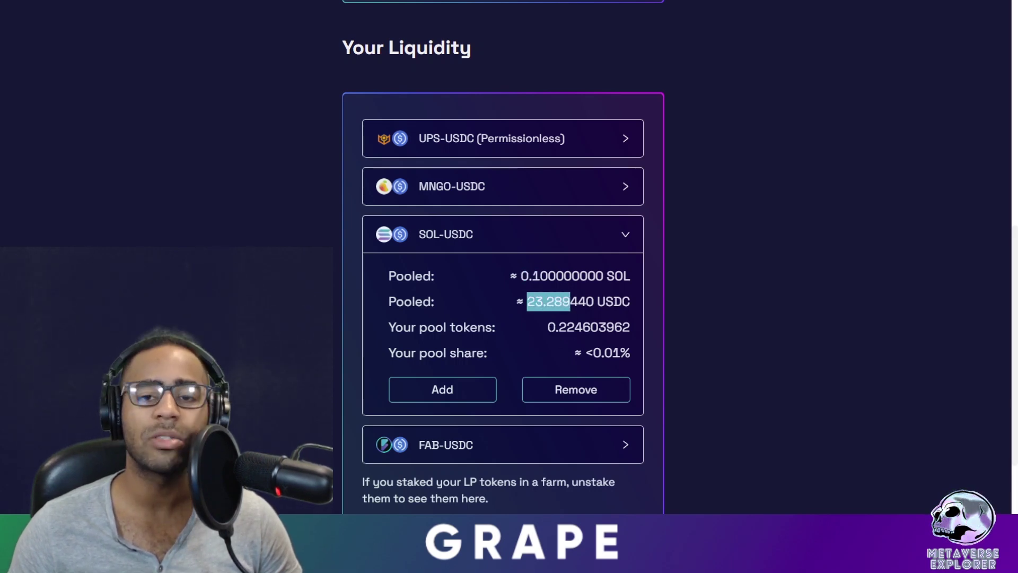
pyautogui.moveTo(546, 327); pyautogui.dragTo(590, 327)
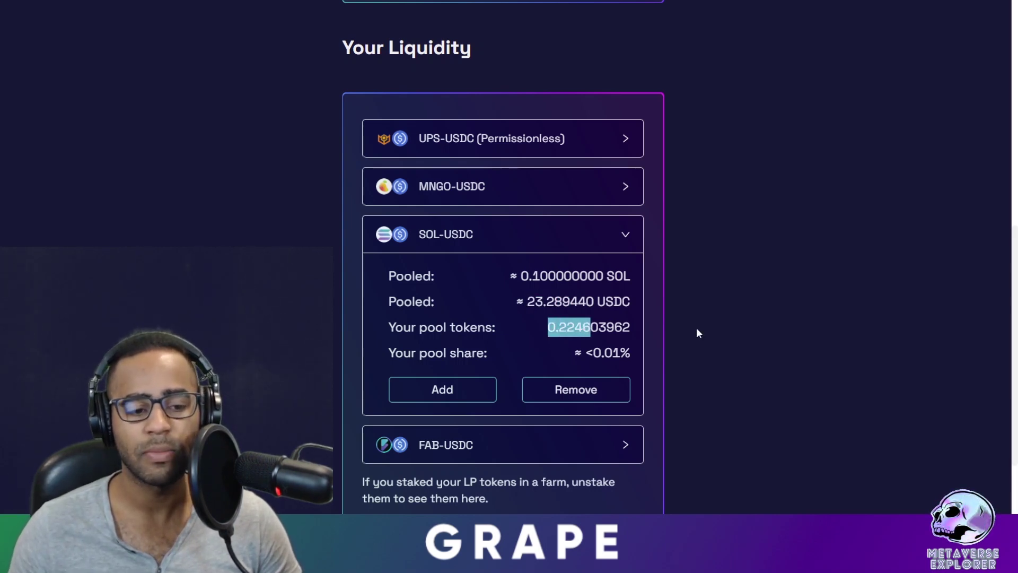
pyautogui.click(727, 332)
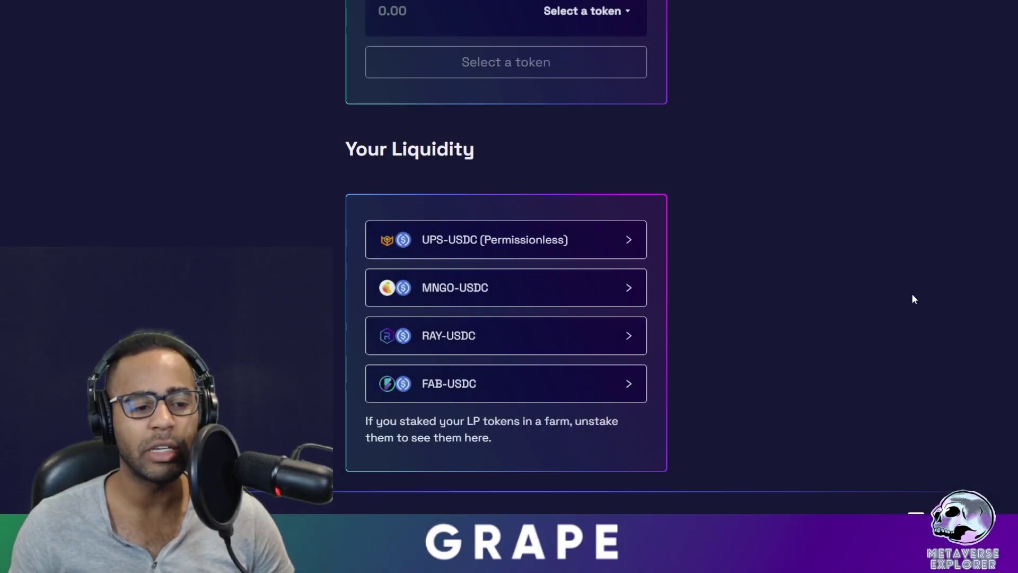
pyautogui.click(488, 350)
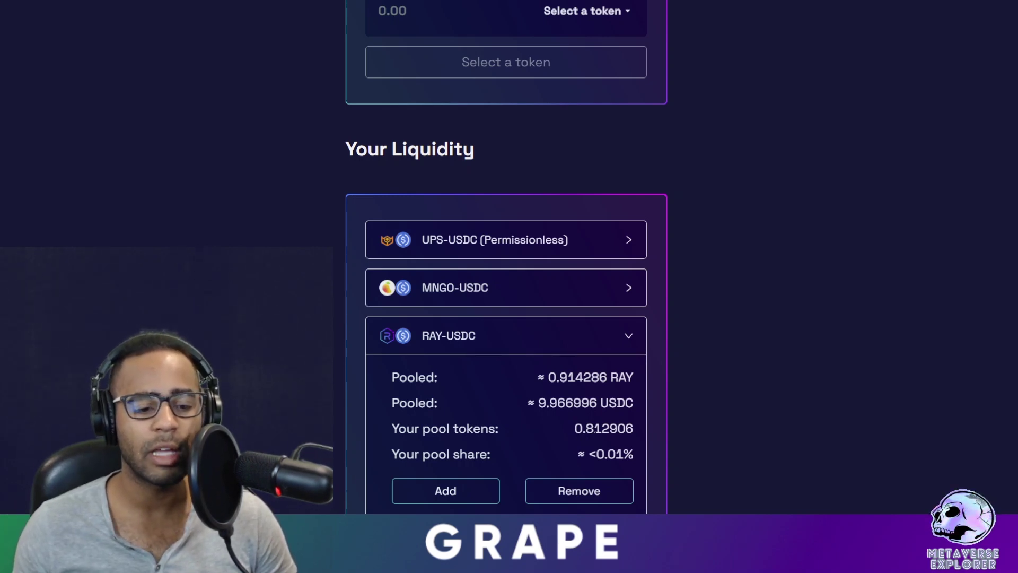
pyautogui.scroll(6, 715, 429)
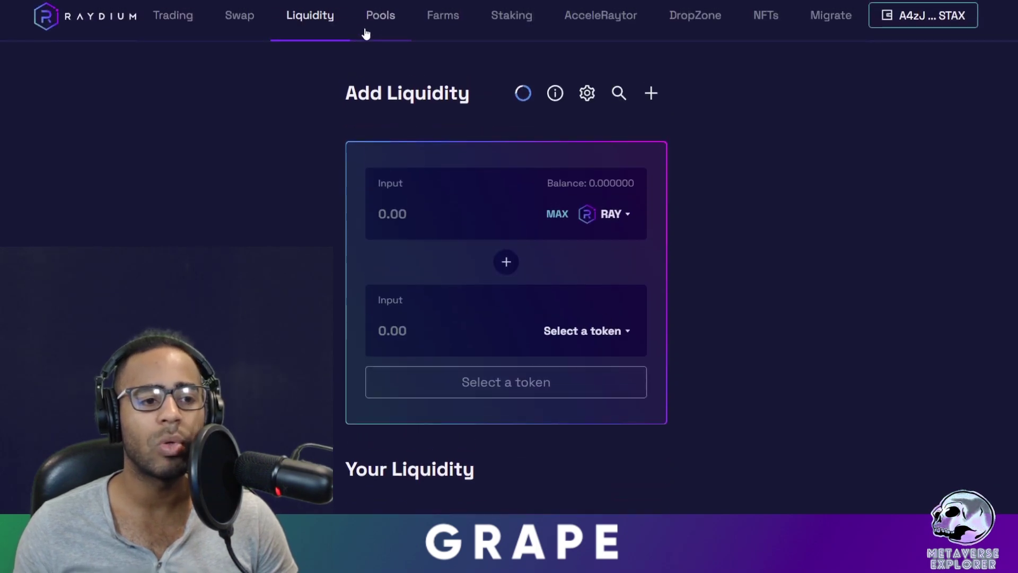
# - Go to Farms and expand the RAY–USDC LP farm showing 71.25% APR and 0 pending rewards
pyautogui.click(437, 21)
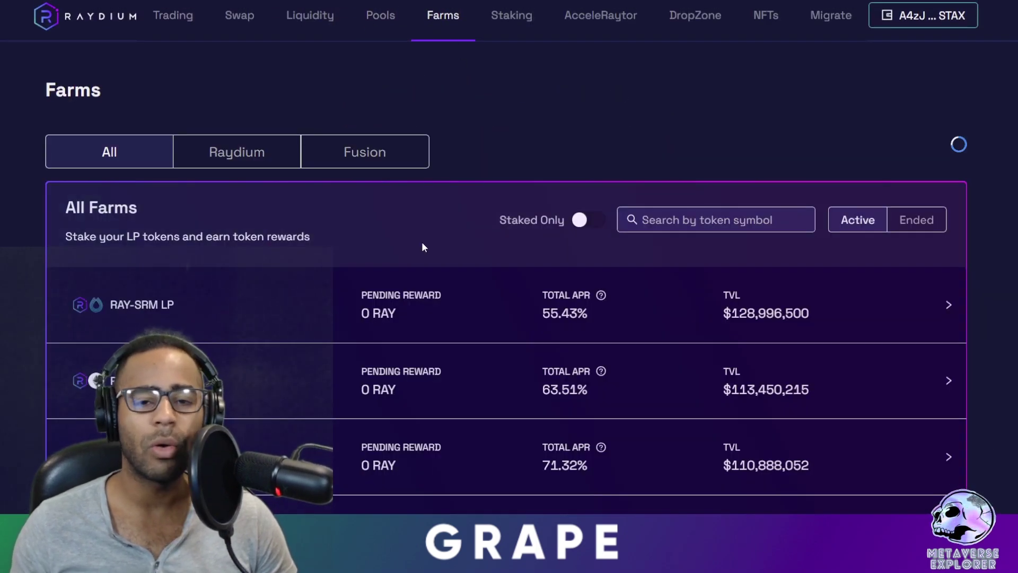
pyautogui.moveTo(68, 237); pyautogui.dragTo(179, 241)
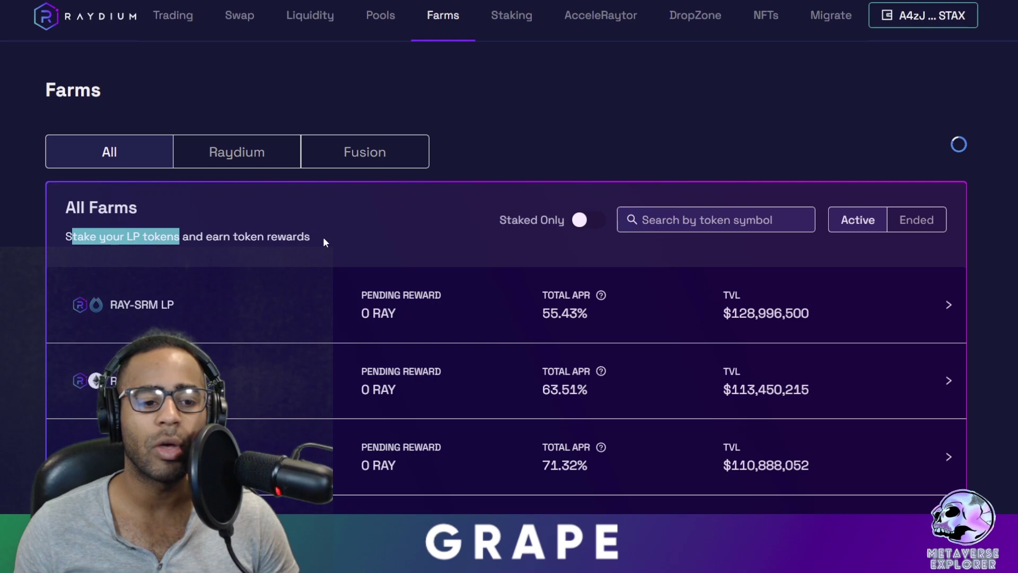
pyautogui.scroll(-3, 347, 216)
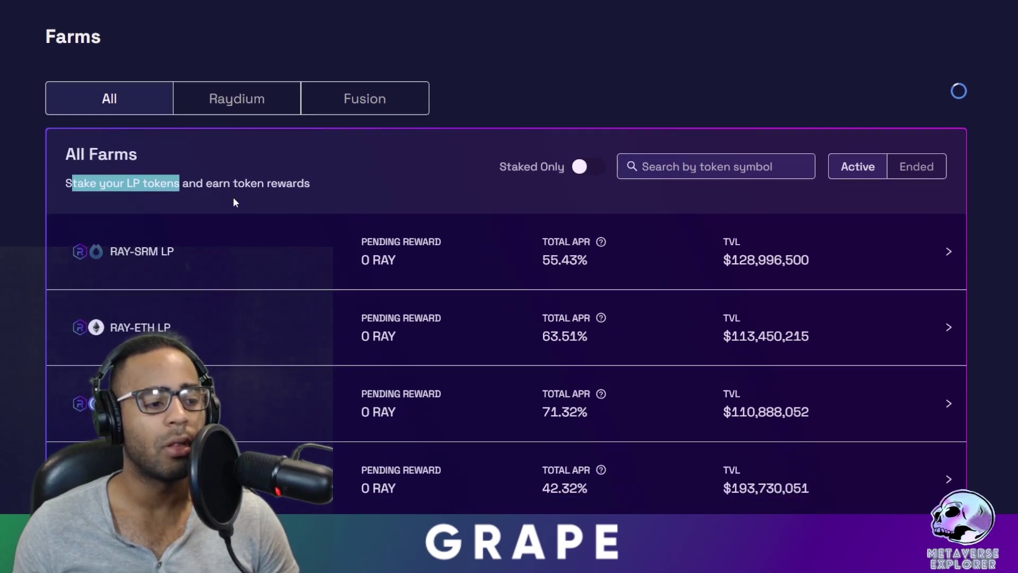
pyautogui.scroll(-2, 233, 261)
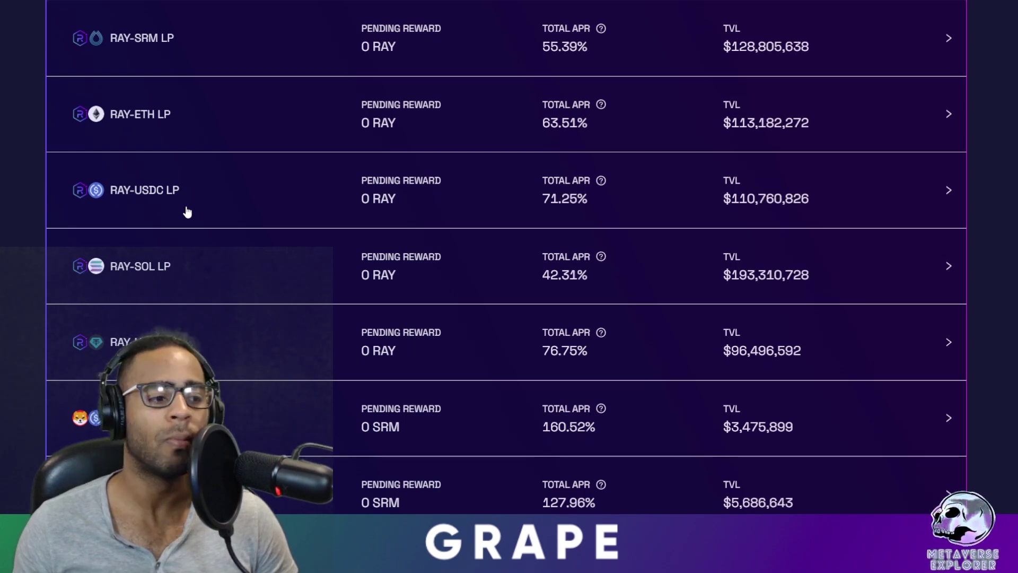
pyautogui.click(147, 194)
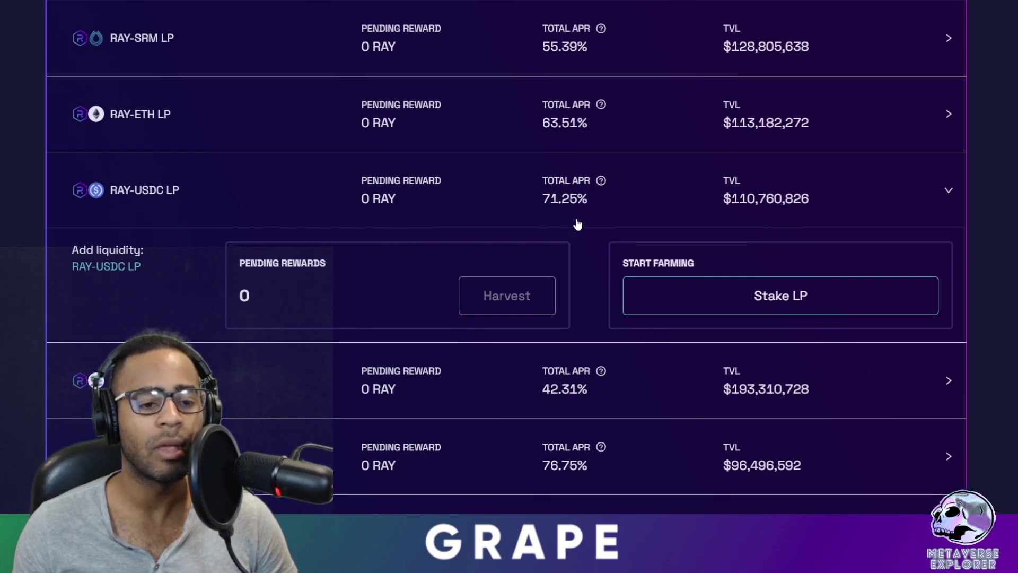
pyautogui.moveTo(602, 182)
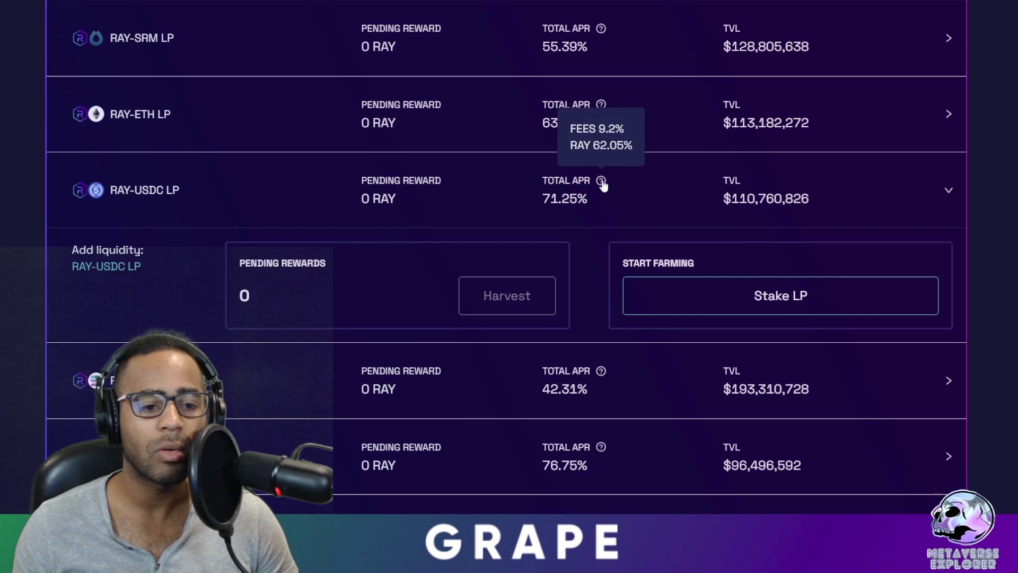